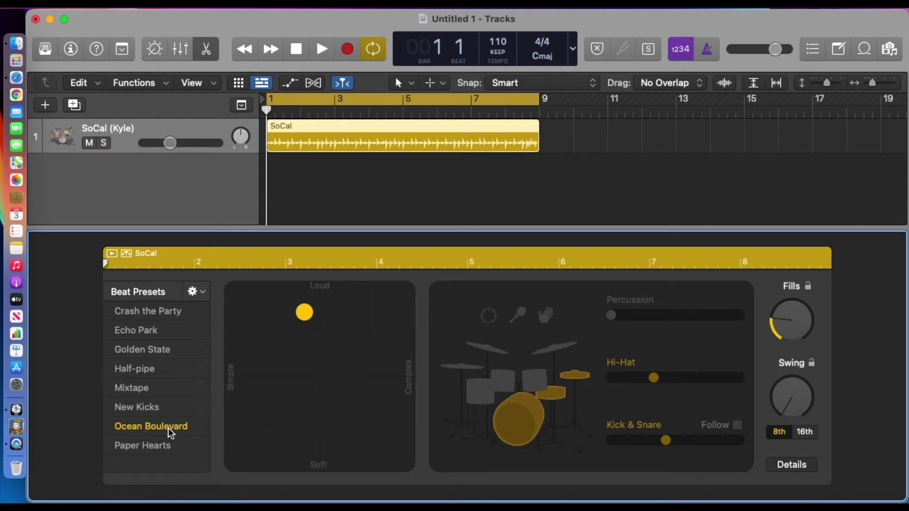
Play the SoCal drummer beat, stop it, return the playhead to bar 1, then start a new track.
scroll(170, 433, "down", 1)
left_click(322, 49)
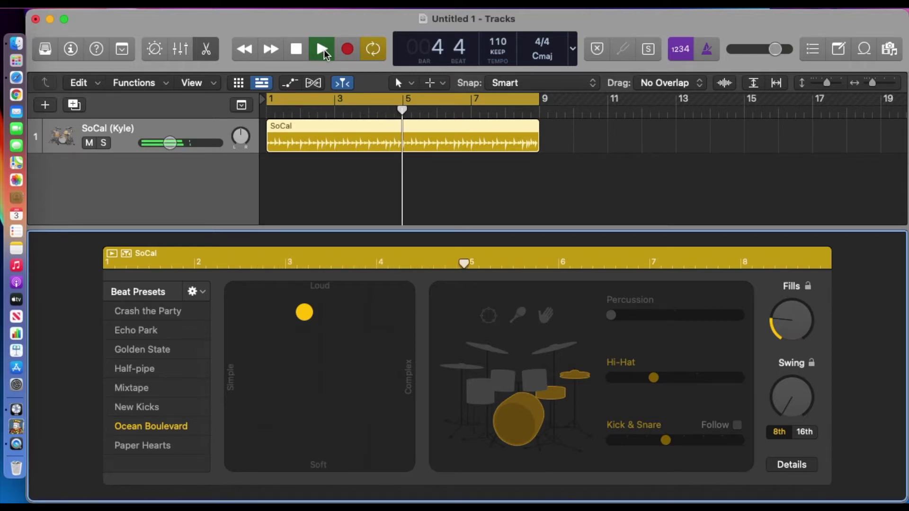
left_click(296, 50)
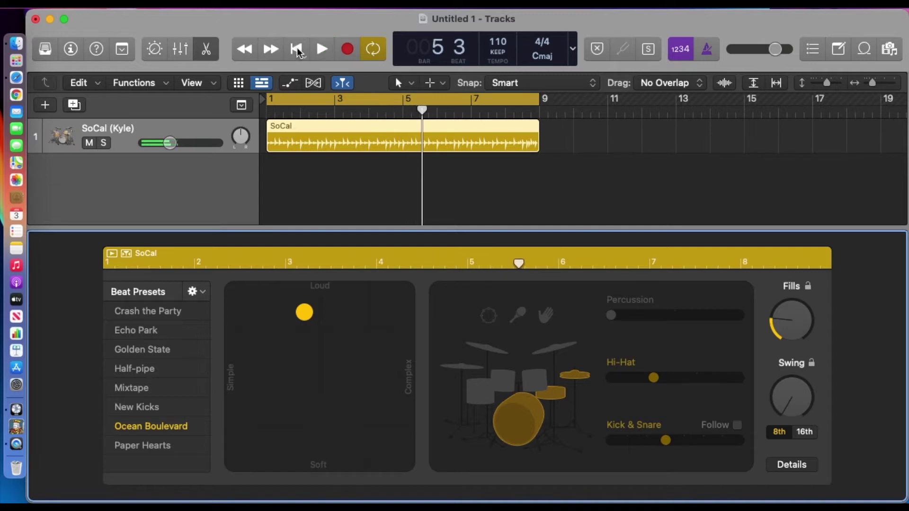
left_click(297, 50)
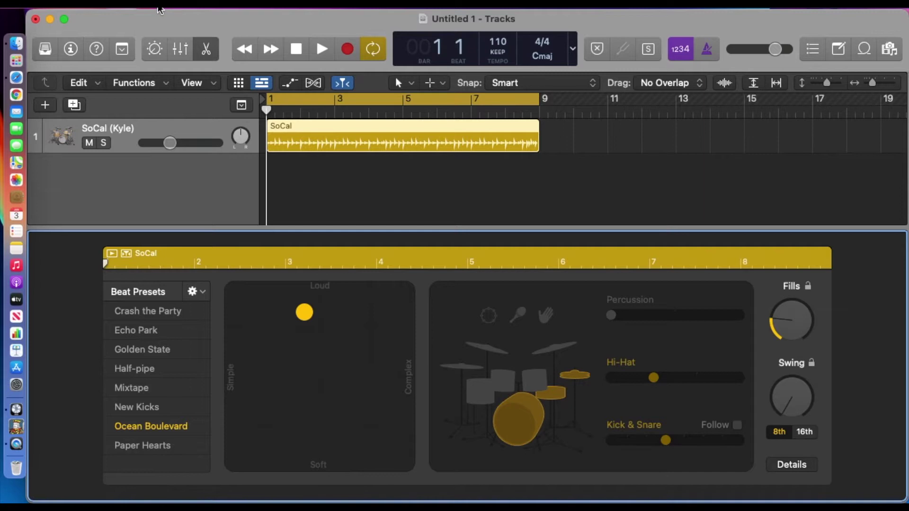
left_click(159, 9)
left_click(173, 21)
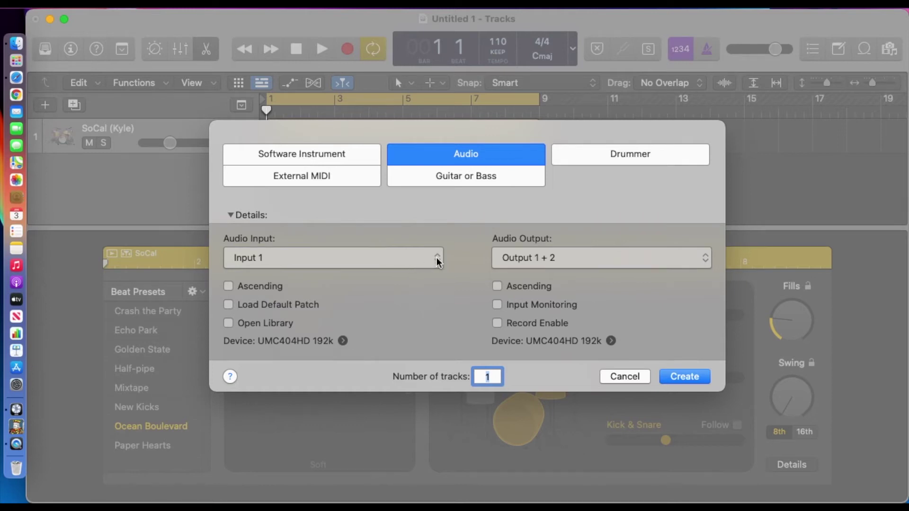
Create Software Instrument track Inst 2 using the Drum Kit Designer instrument.
left_click(323, 159)
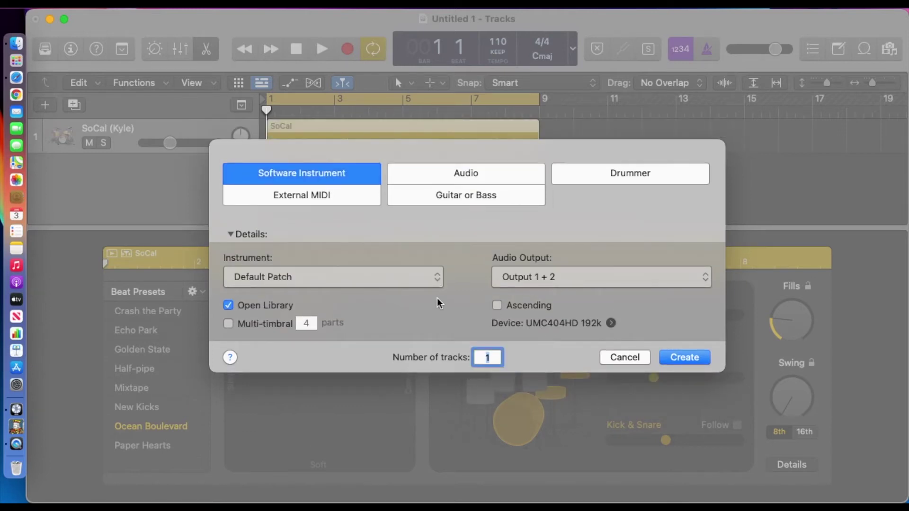
left_click(435, 278)
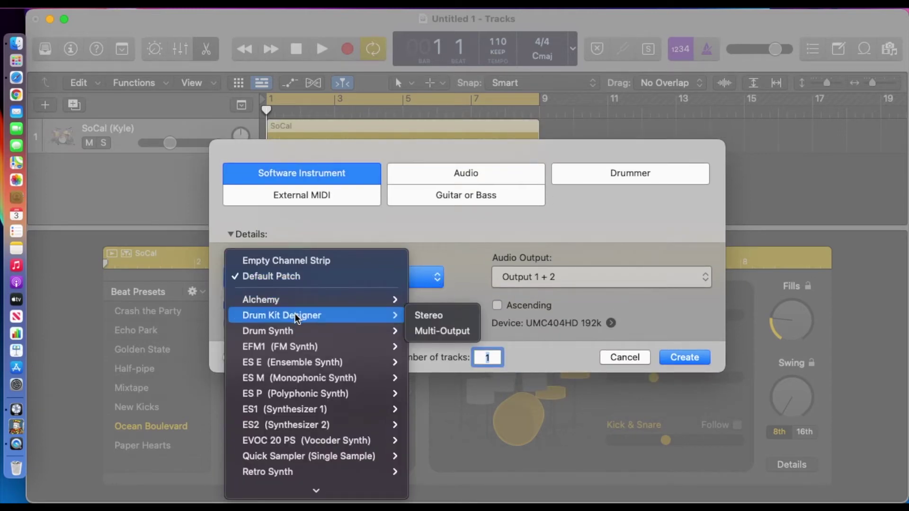
left_click(295, 313)
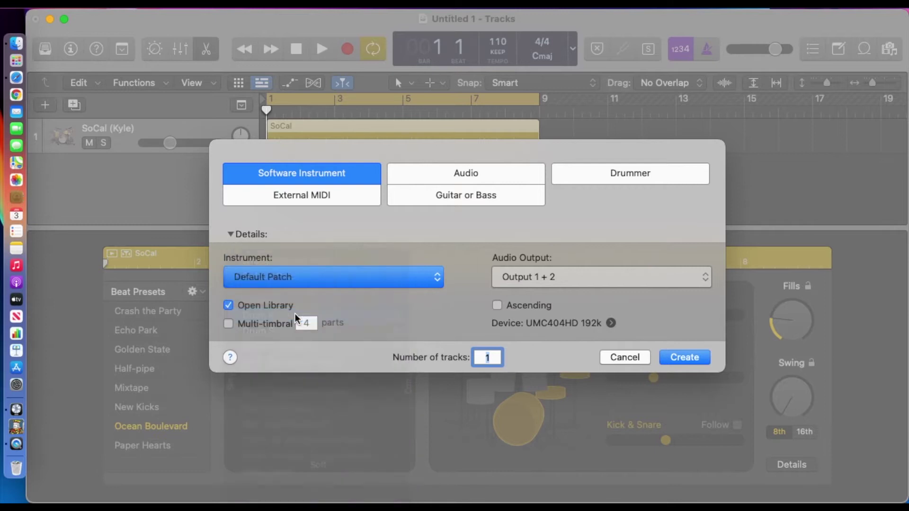
left_click(686, 358)
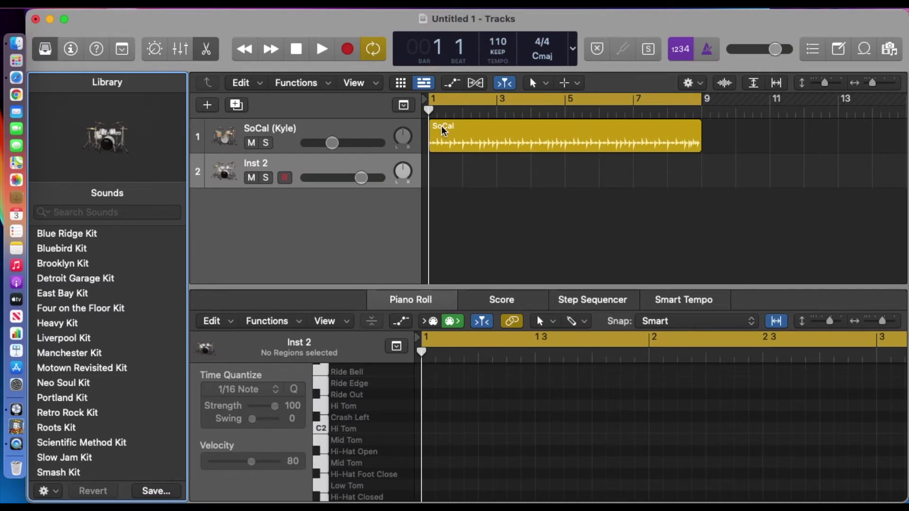
Copy the SoCal region onto Inst 2, mute the original drummer track, and hide the Library.
left_click_drag(444, 130, 441, 162)
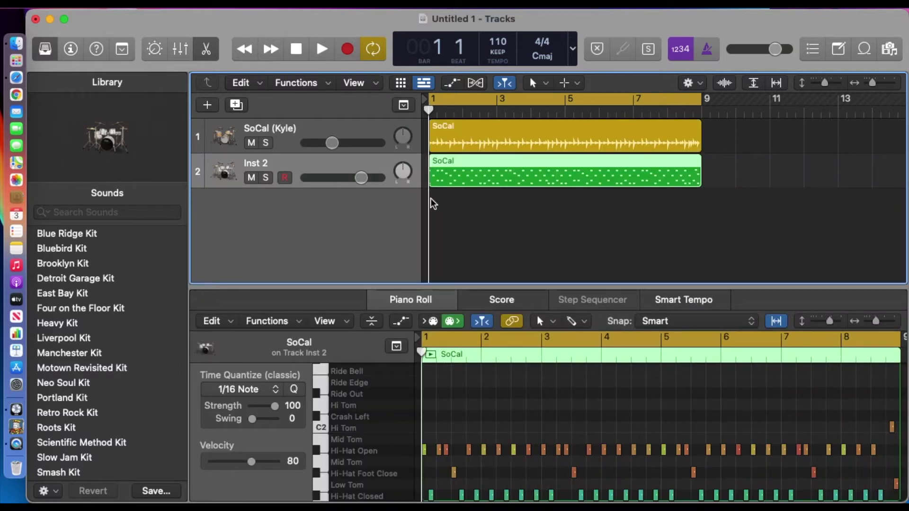
left_click(251, 143)
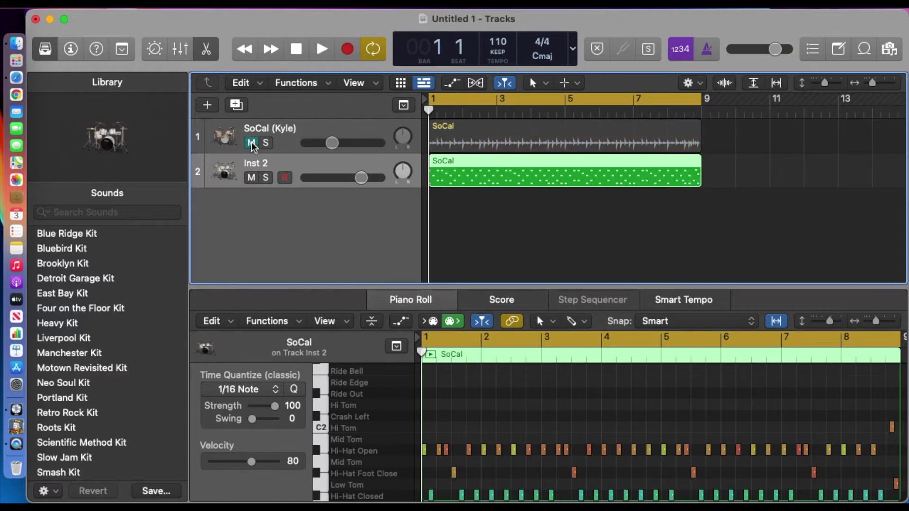
left_click(45, 50)
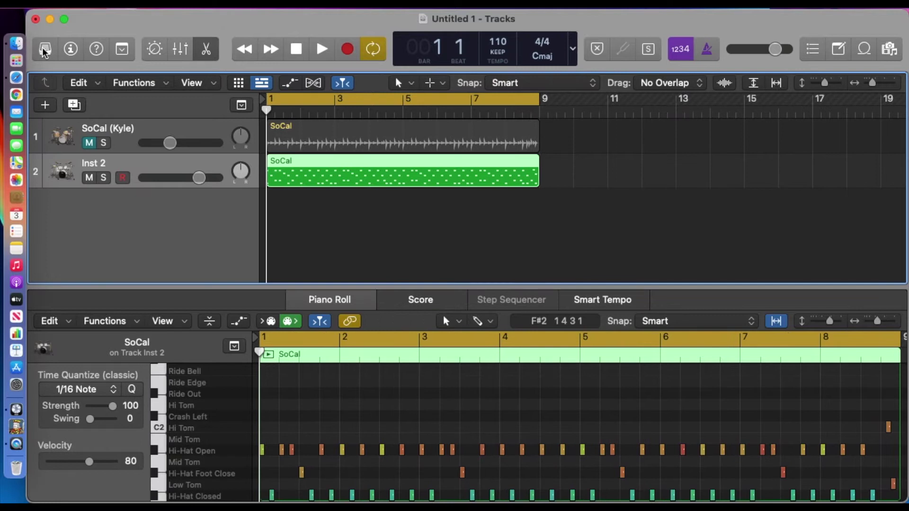
Delete the hi-hat, snare and tom notes from Inst 2's SoCal region, keeping only kicks.
left_click_drag(388, 286, 391, 118)
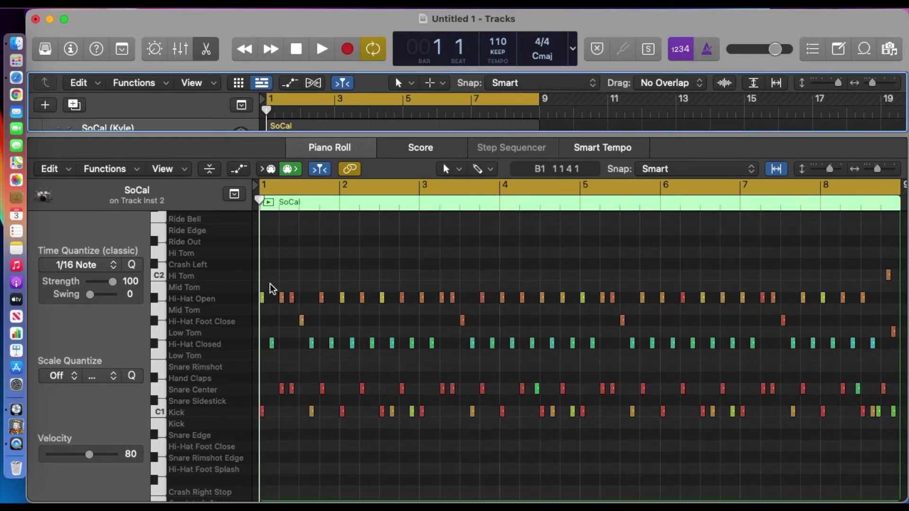
left_click(258, 282)
left_click_drag(258, 281, 859, 393)
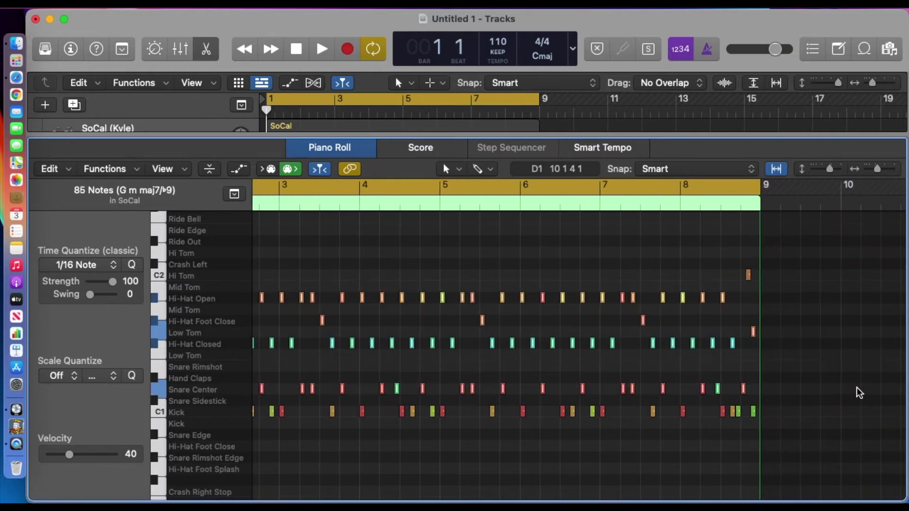
key("Delete")
left_click_drag(748, 275, 765, 299)
scroll(507, 365, "left", 5)
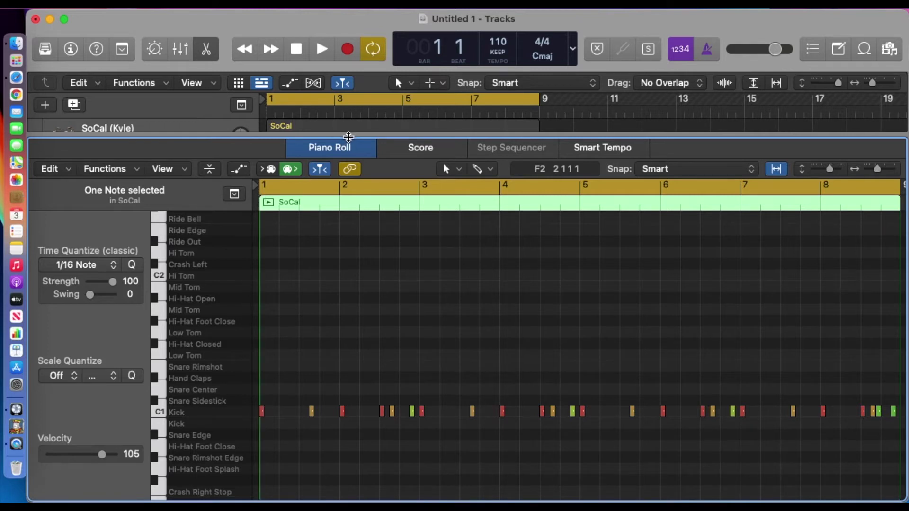
left_click_drag(347, 143, 348, 260)
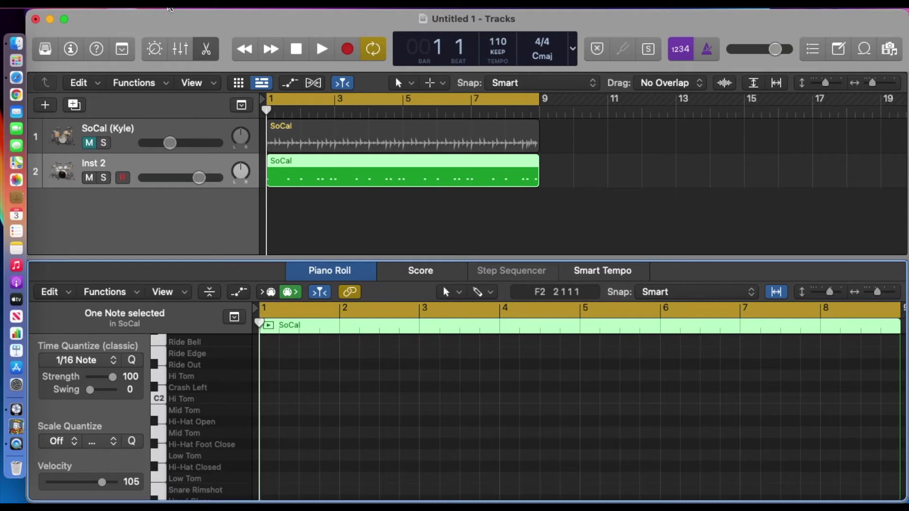
Add a third Software Instrument track with the Default Patch, Classic Electric Piano.
left_click(169, 7)
left_click(172, 22)
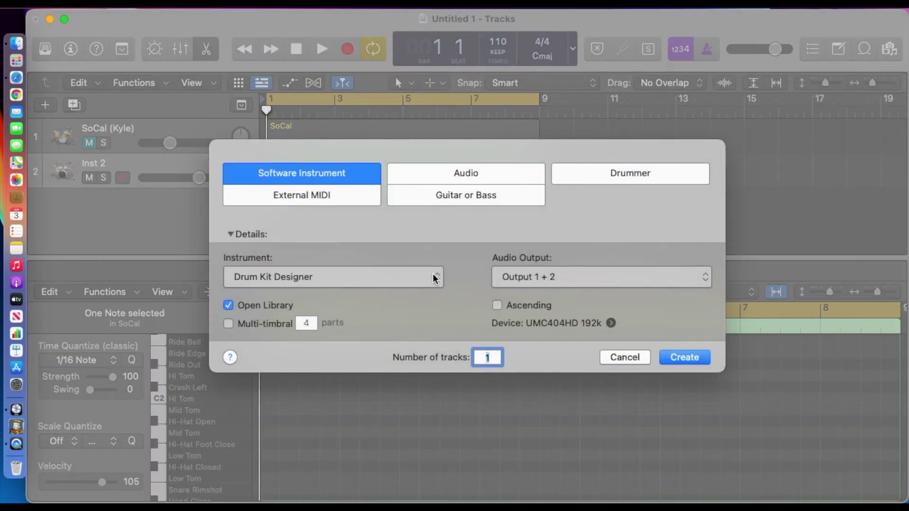
left_click(437, 277)
left_click(260, 90)
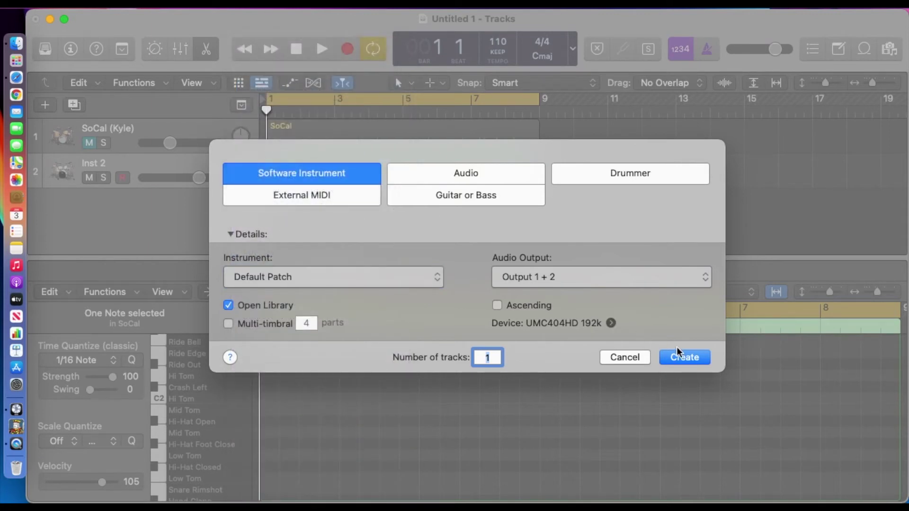
left_click(683, 358)
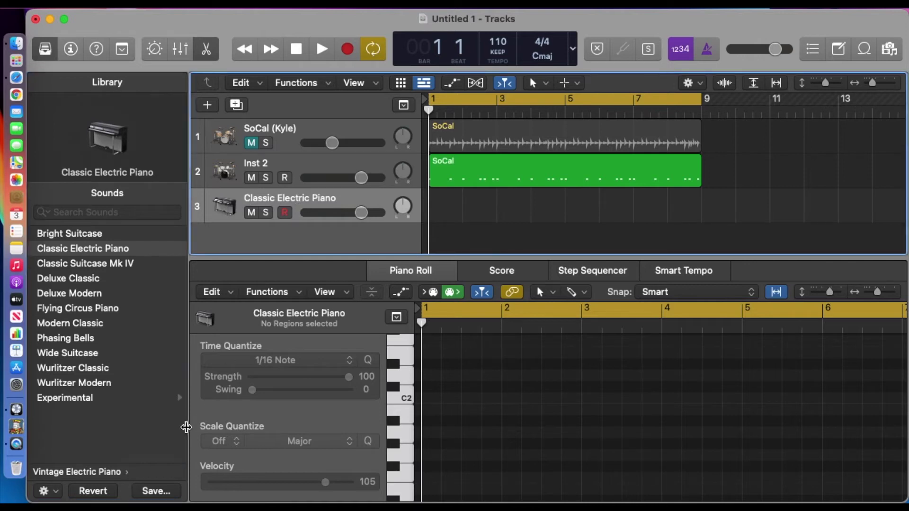
Switch track 3's sound to Bass > Fretless Bass and copy the kick-only region onto it.
left_click(90, 471)
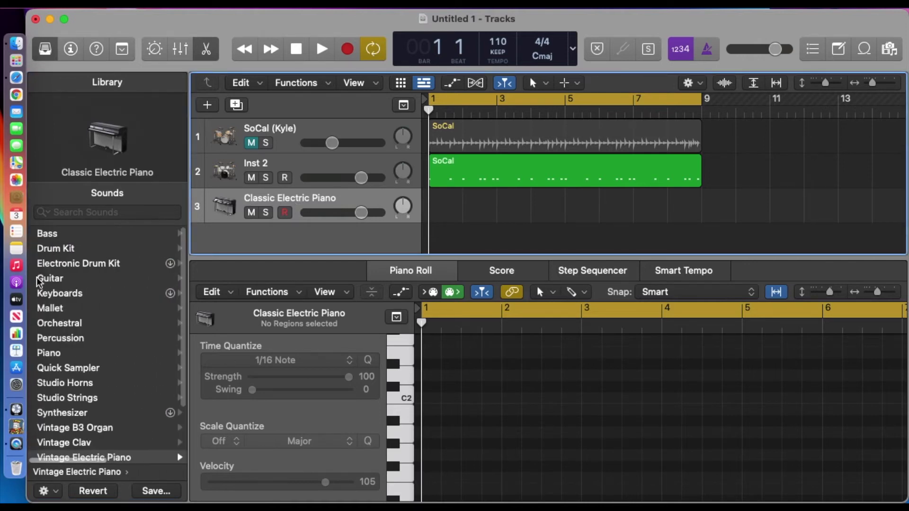
left_click(50, 234)
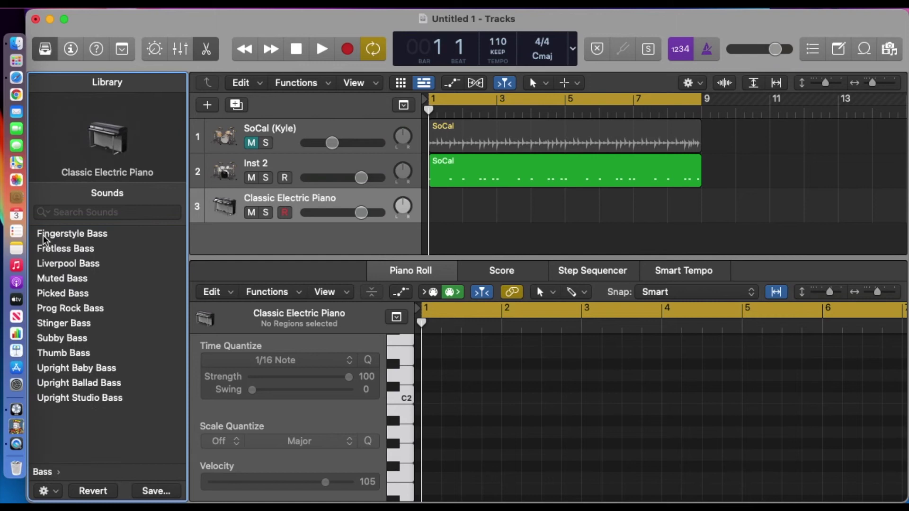
left_click(47, 249)
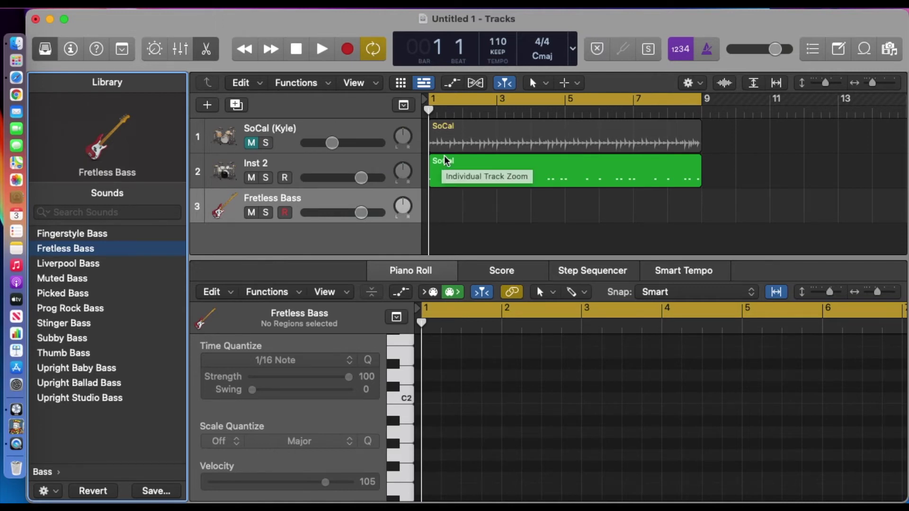
left_click_drag(447, 161, 446, 200)
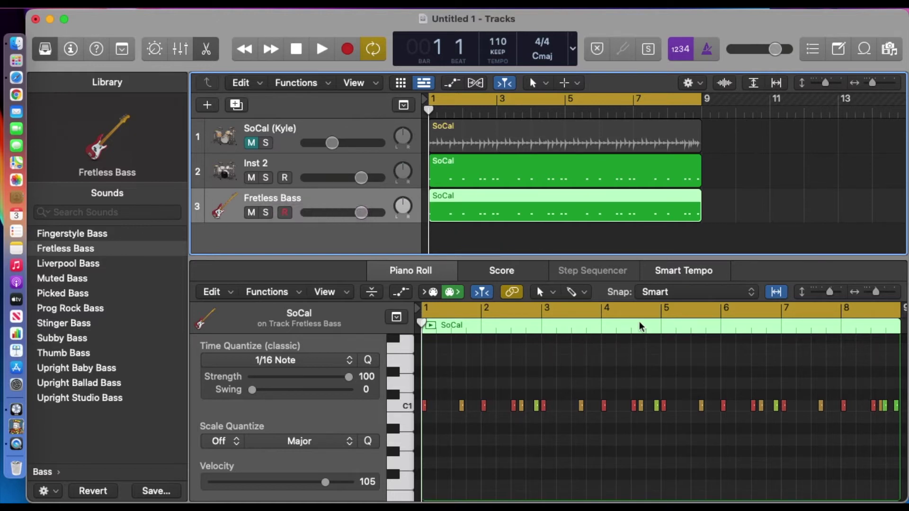
Enlarge the Piano Roll to show more of the Fretless Bass region's C1 notes.
left_click_drag(612, 257, 615, 150)
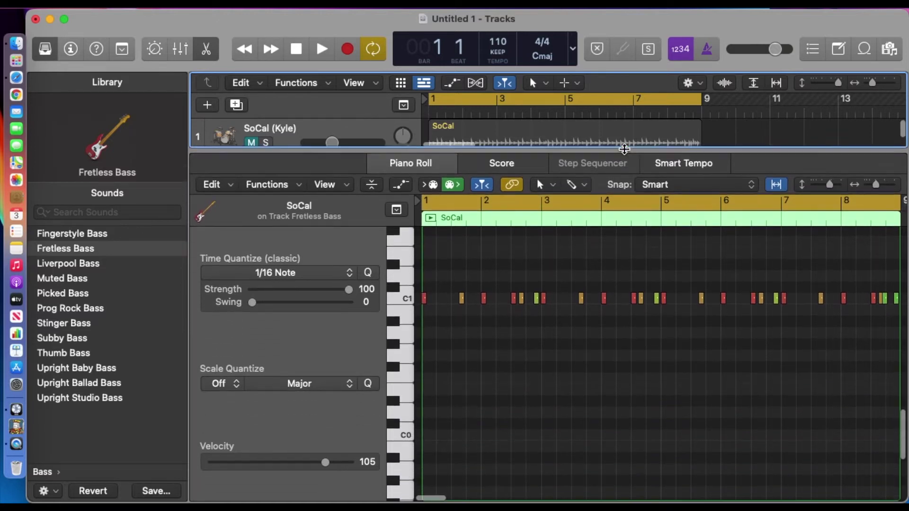
Zoom the Piano Roll horizontally onto the first C1 kick notes and select the first note.
left_click(903, 440)
scroll(891, 439, "right", 5)
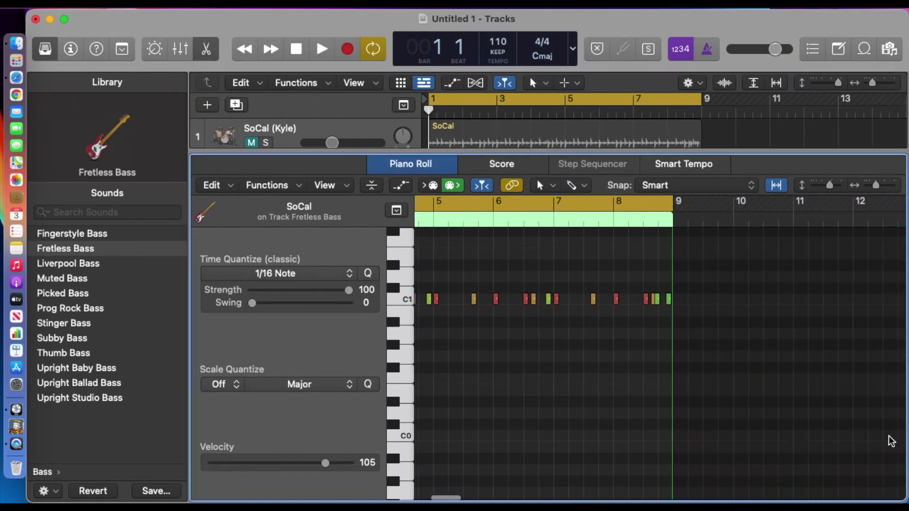
scroll(891, 440, "left", 5)
scroll(457, 417, "up", 5)
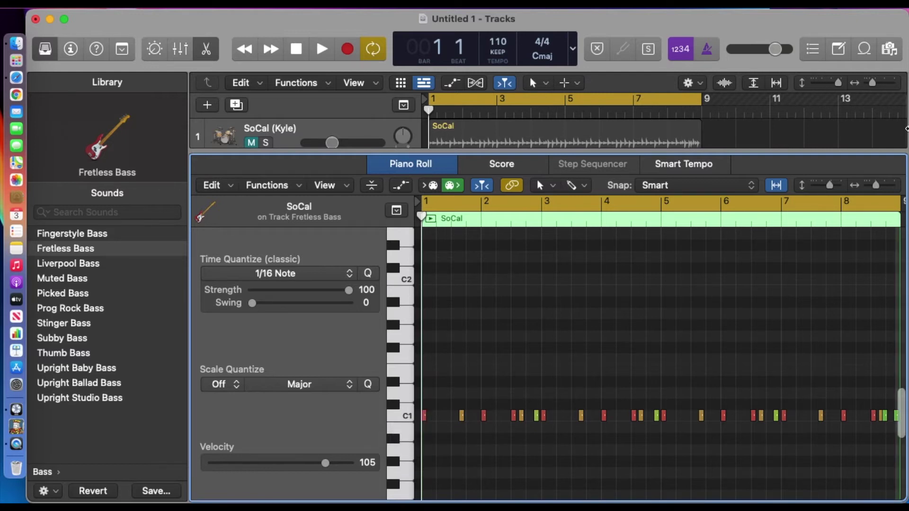
left_click(874, 185)
left_click_drag(874, 185, 887, 186)
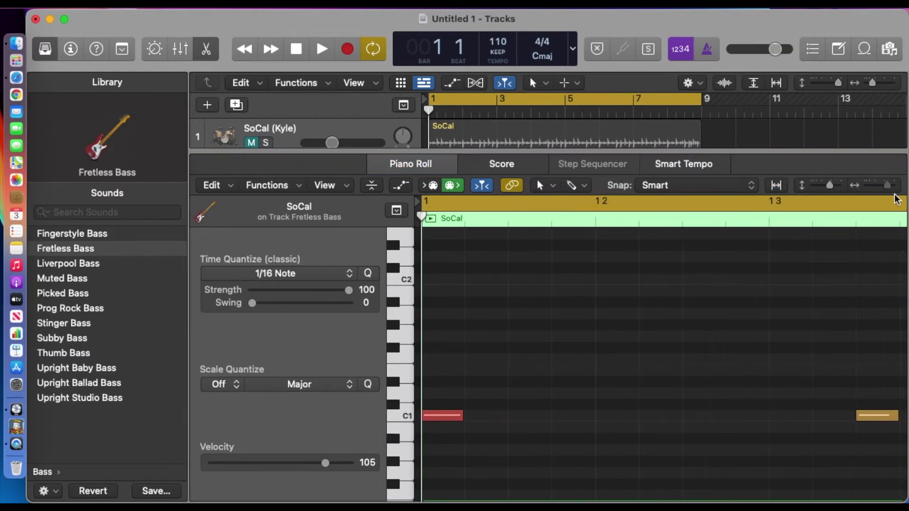
left_click(438, 417)
Raise the first kick note step by step through D1, G2, A#2 and B2.
left_click_drag(439, 421, 445, 234)
scroll(462, 298, "up", 5)
scroll(464, 301, "up", 2)
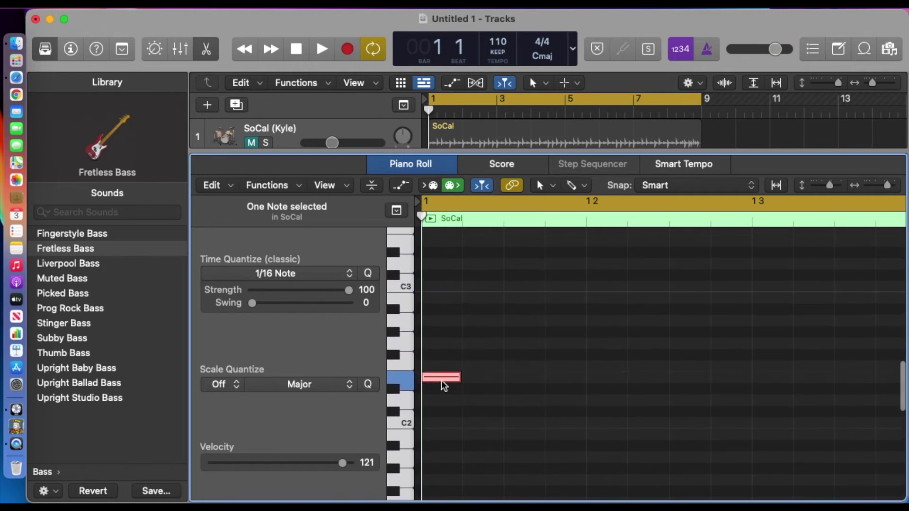
left_click_drag(442, 380, 444, 326)
mouse_move(445, 318)
left_mouse_down()
mouse_move(444, 306)
mouse_move(444, 314)
left_mouse_up()
mouse_move(444, 314)
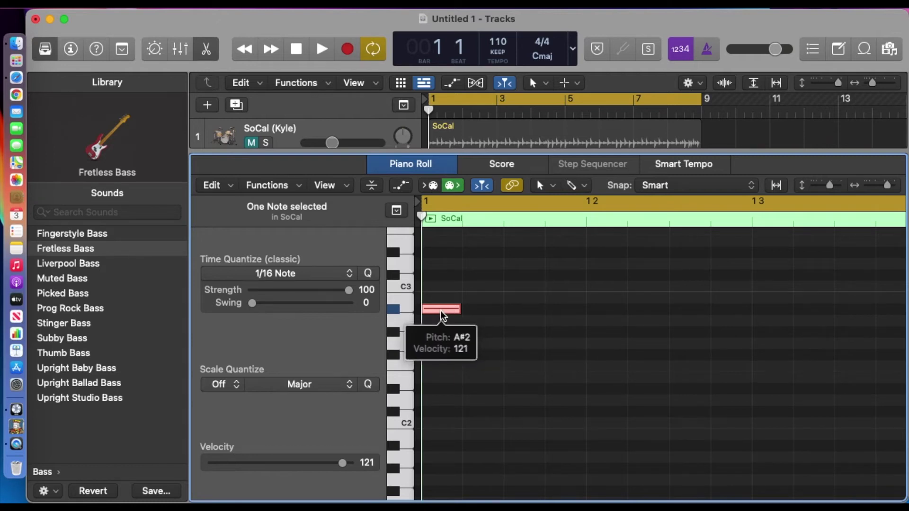
left_click(442, 315)
left_click_drag(442, 316, 445, 307)
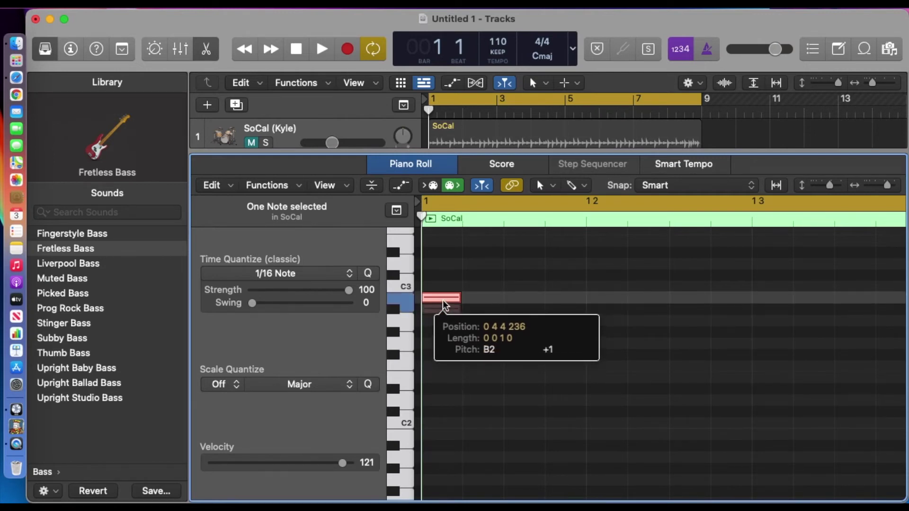
Lower the note back through A#2 and C2 to C1, then hide the sound library.
left_click_drag(443, 301, 443, 306)
scroll(450, 387, "up", 2)
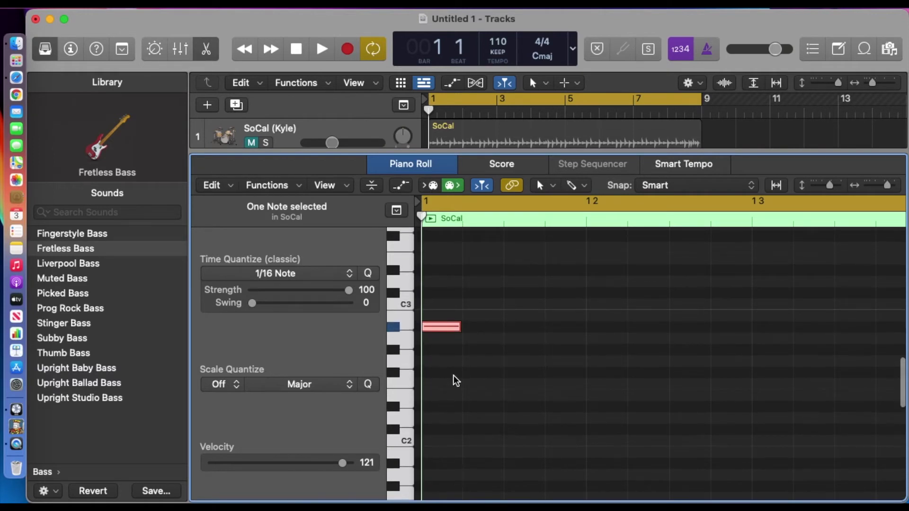
left_click(449, 329)
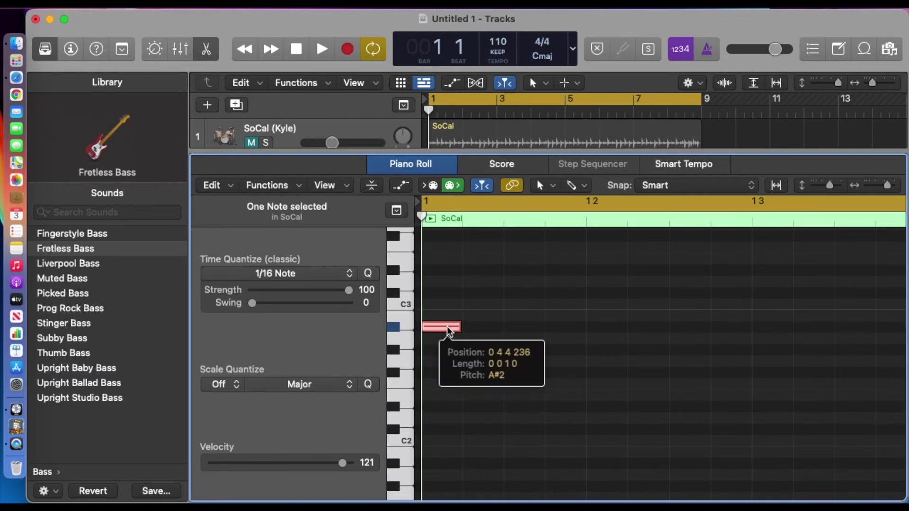
left_click_drag(449, 330, 448, 448)
scroll(464, 482, "down", 10)
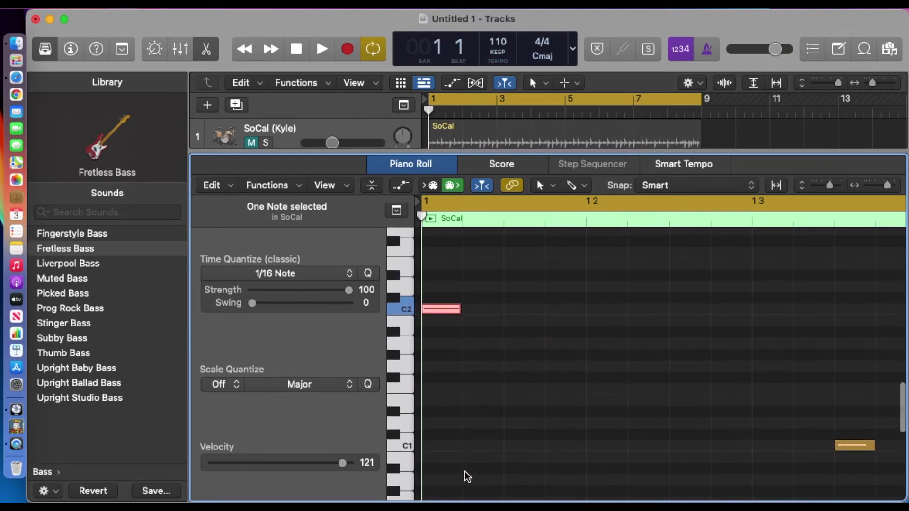
left_click_drag(442, 316, 445, 443)
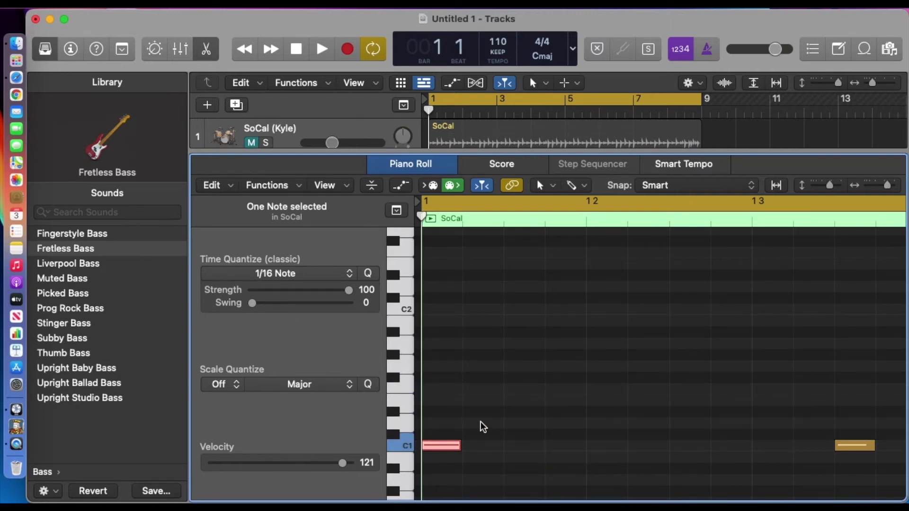
left_click(52, 54)
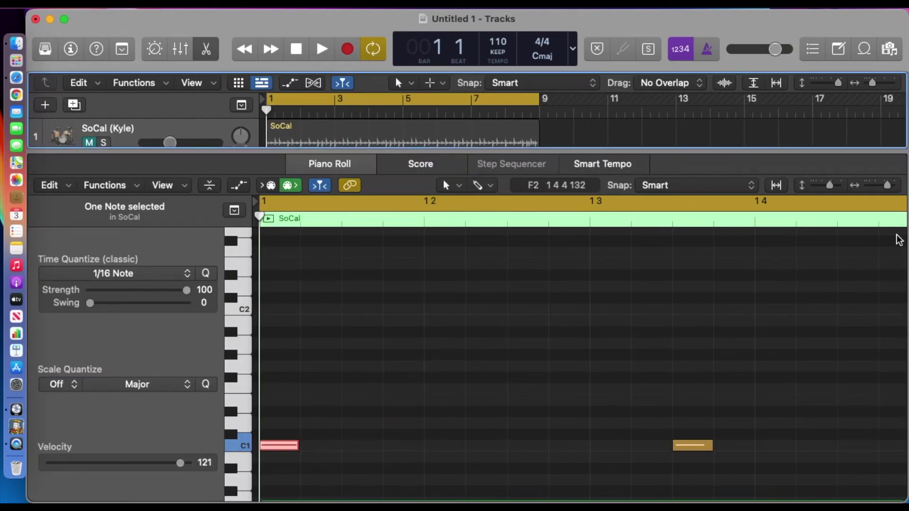
Zoom out, select all 25 C1 kick notes, and drag the divider down to show all three tracks.
left_click_drag(886, 188, 868, 202)
scroll(526, 351, "down", 3)
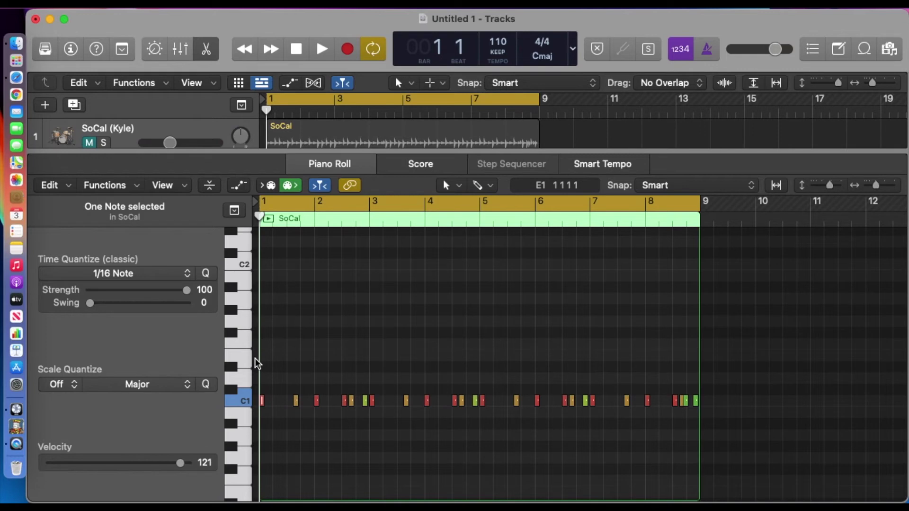
left_click_drag(258, 360, 819, 435)
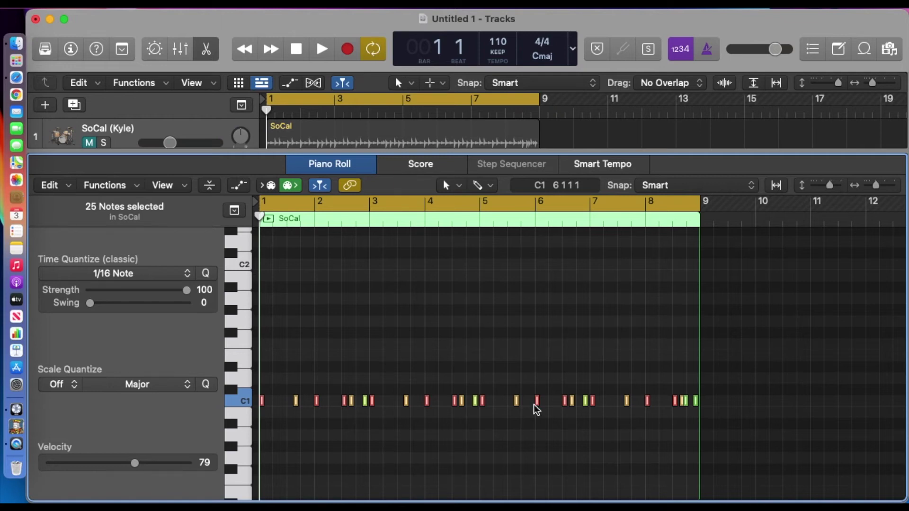
left_click_drag(415, 152, 444, 271)
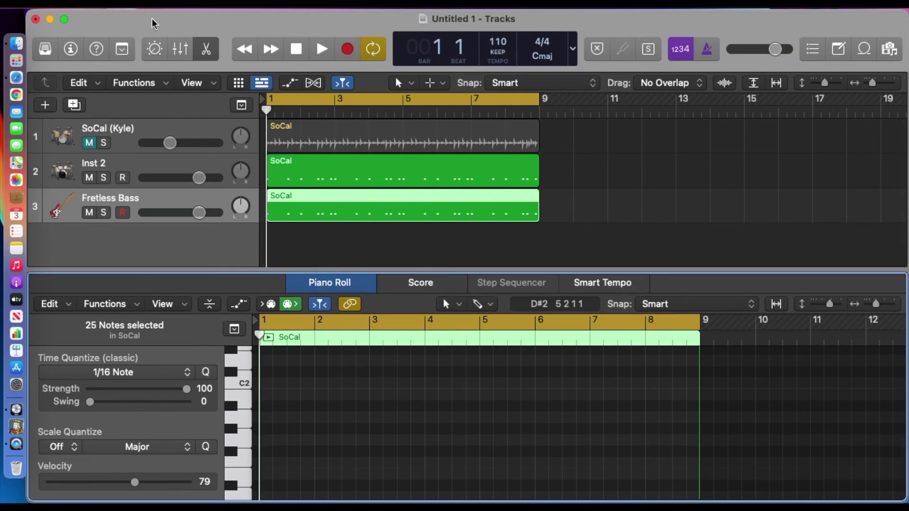
left_click(173, 9)
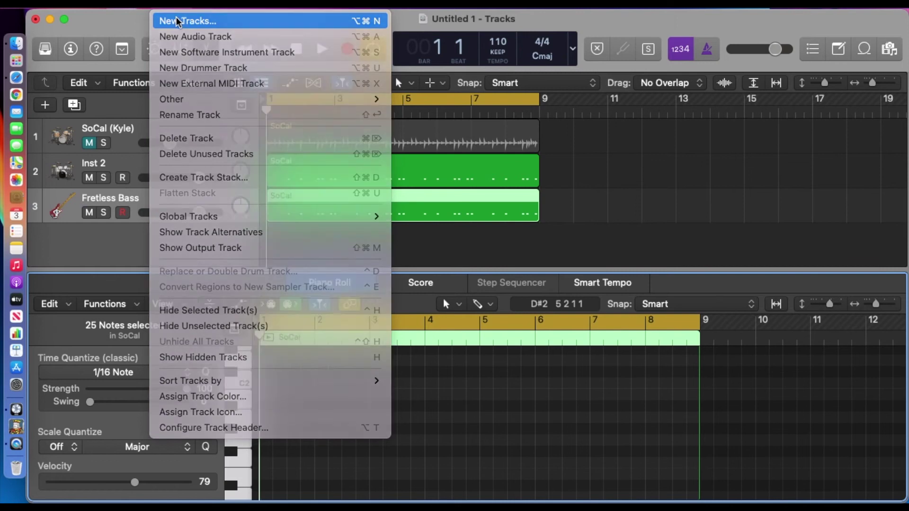
Create a fourth software instrument track and load Fretless Bass from the Bass category.
left_click(166, 21)
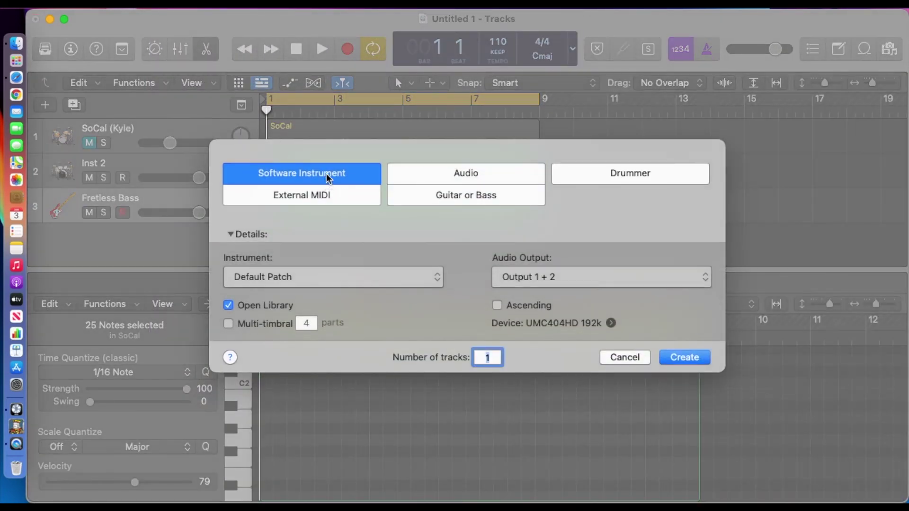
left_click(686, 358)
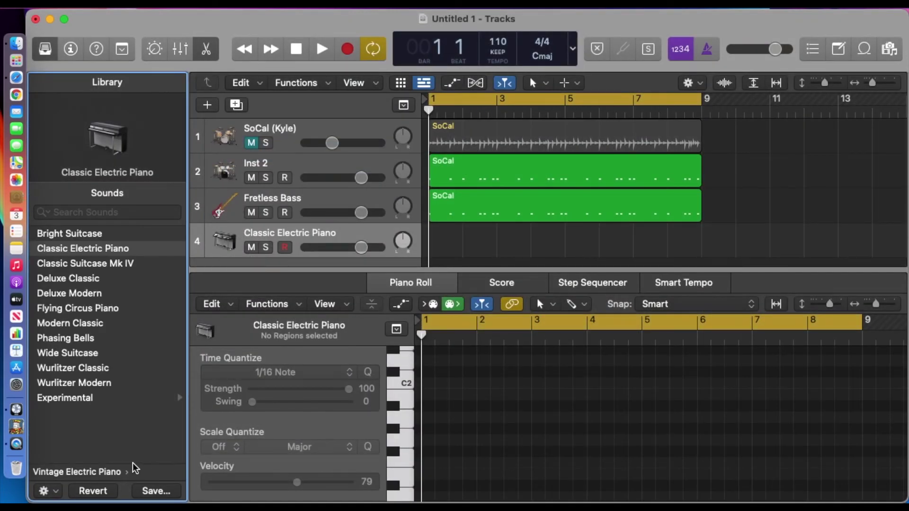
left_click(156, 470)
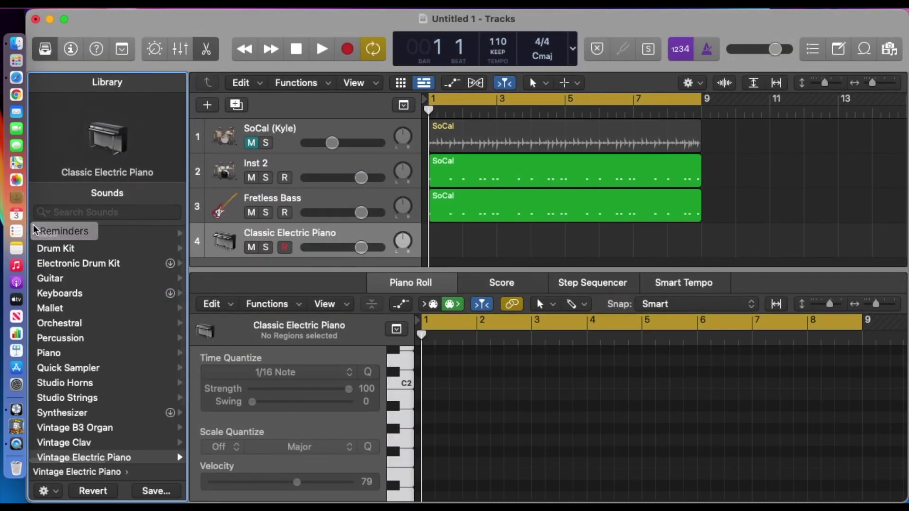
left_click(47, 234)
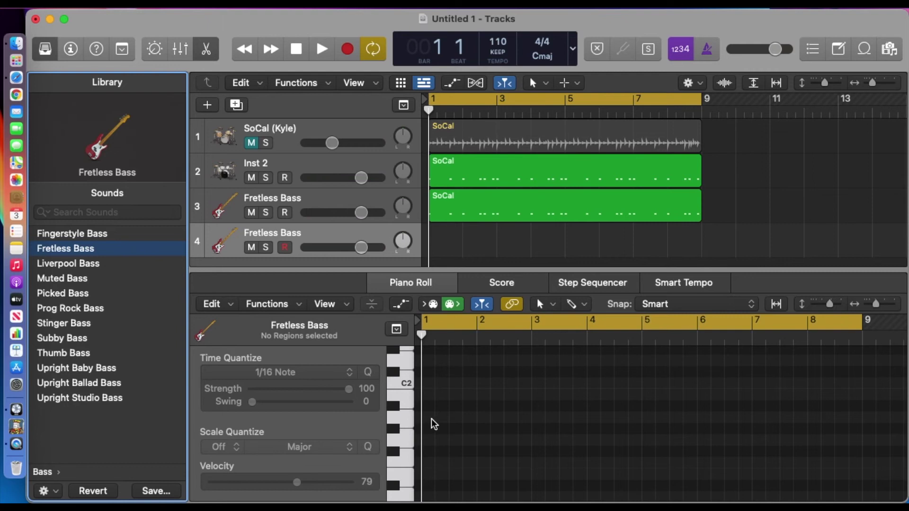
scroll(440, 426, "right", 1)
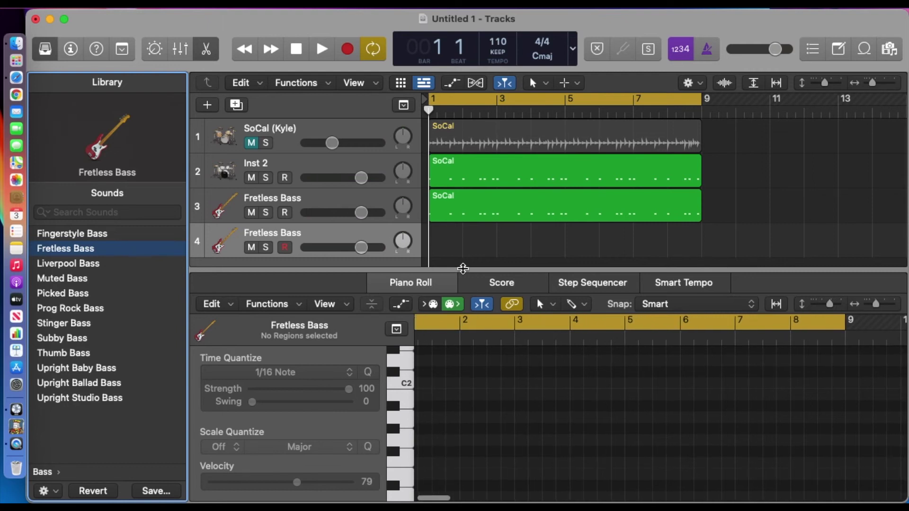
Create an eight-bar MIDI region on track 4 and paste the 25 copied kick notes into it.
right_click(441, 249)
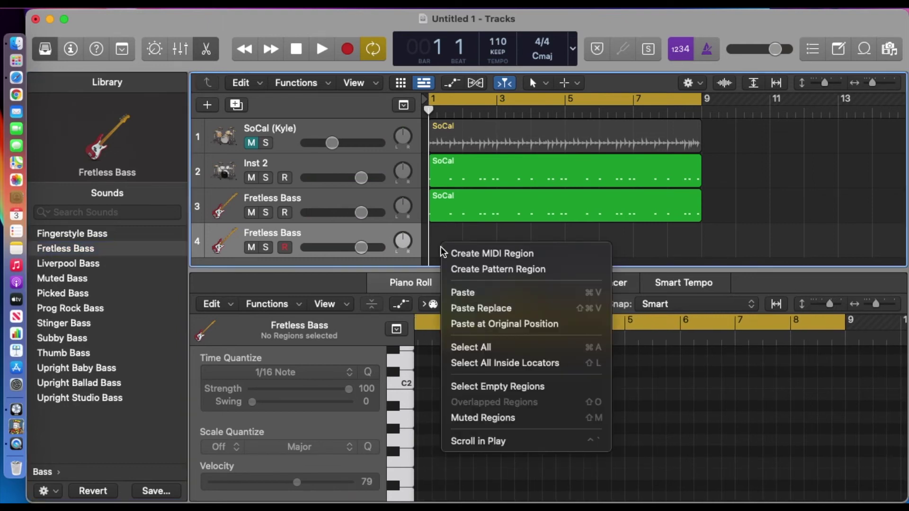
left_click(464, 254)
left_click_drag(462, 251, 710, 209)
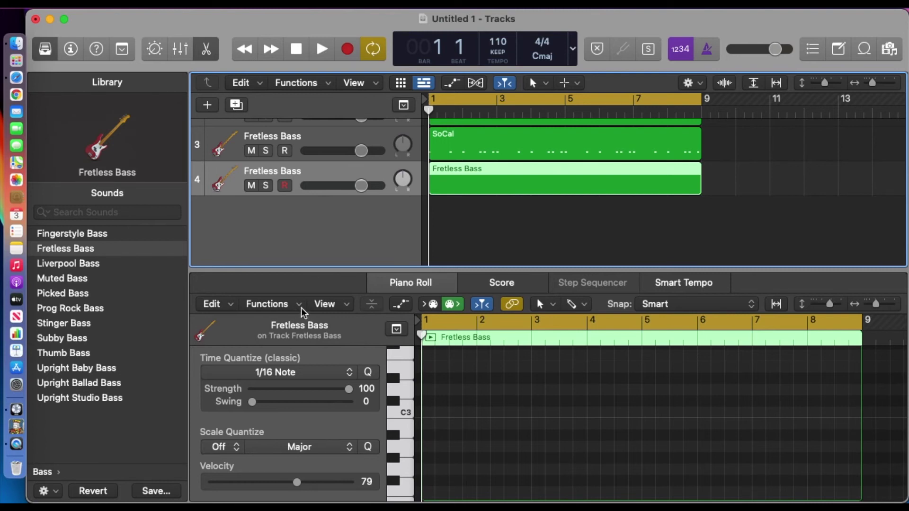
left_click(228, 308)
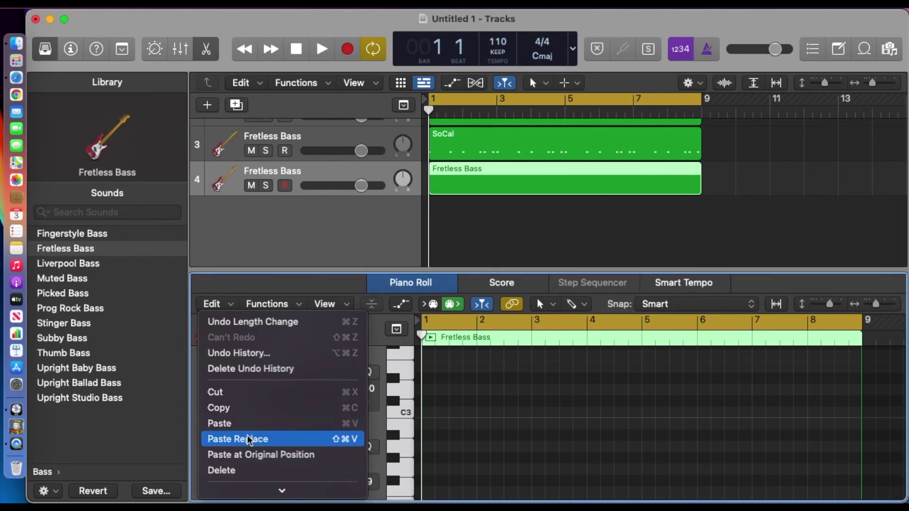
left_click(243, 423)
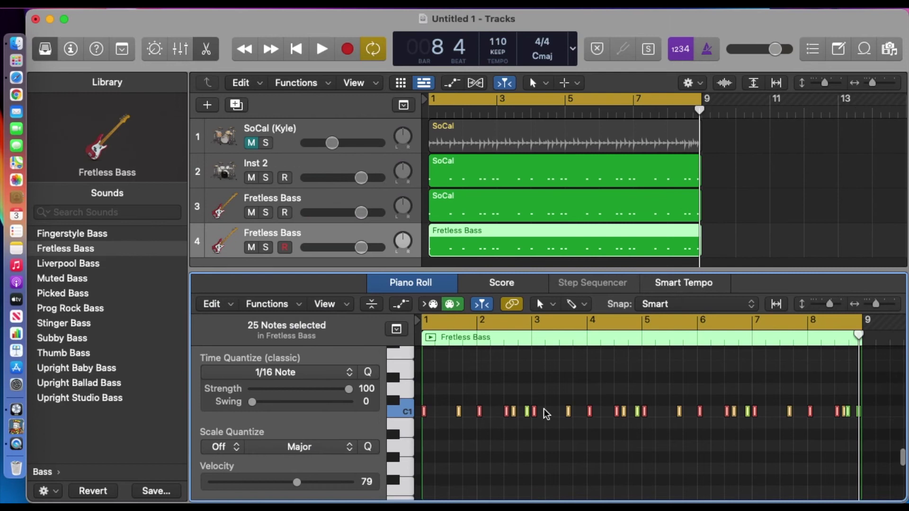
Zoom in on the first bars and drag the bar-1 C1 note up to B2.
left_click_drag(875, 304, 883, 310)
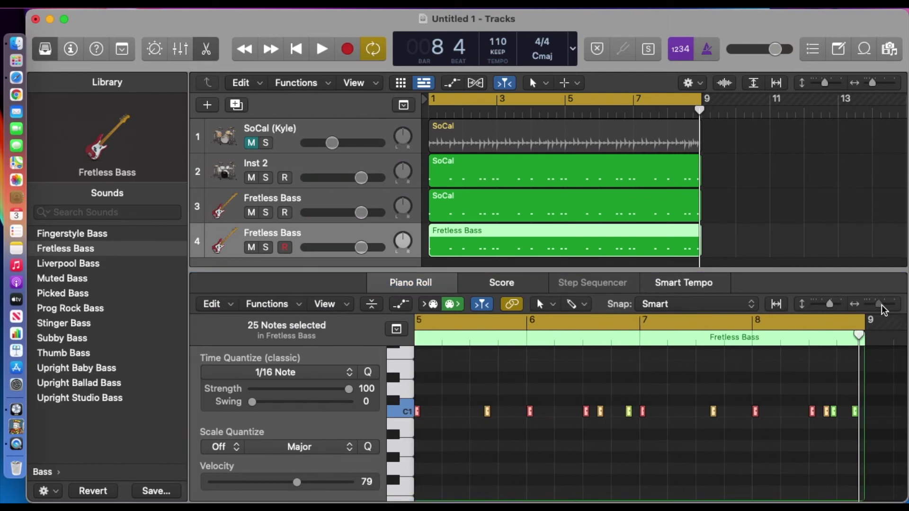
scroll(663, 407, "left", 10)
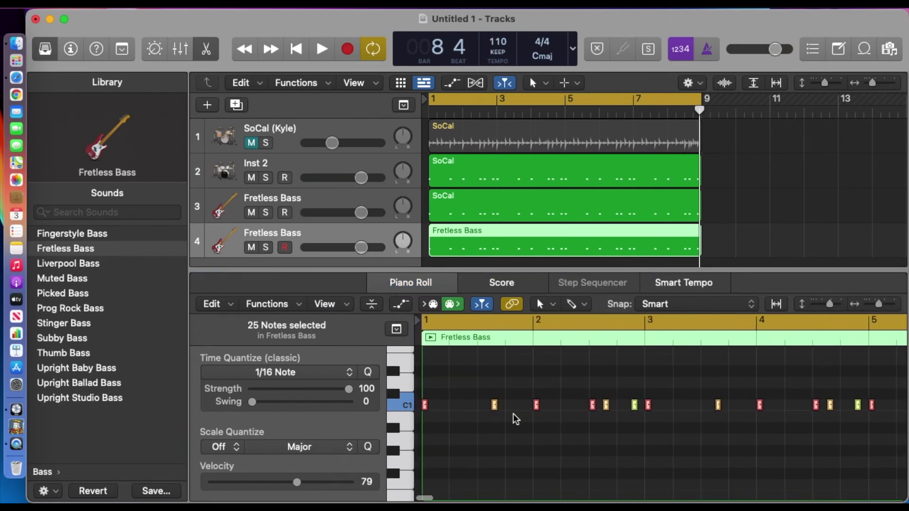
left_click_drag(879, 310, 884, 308)
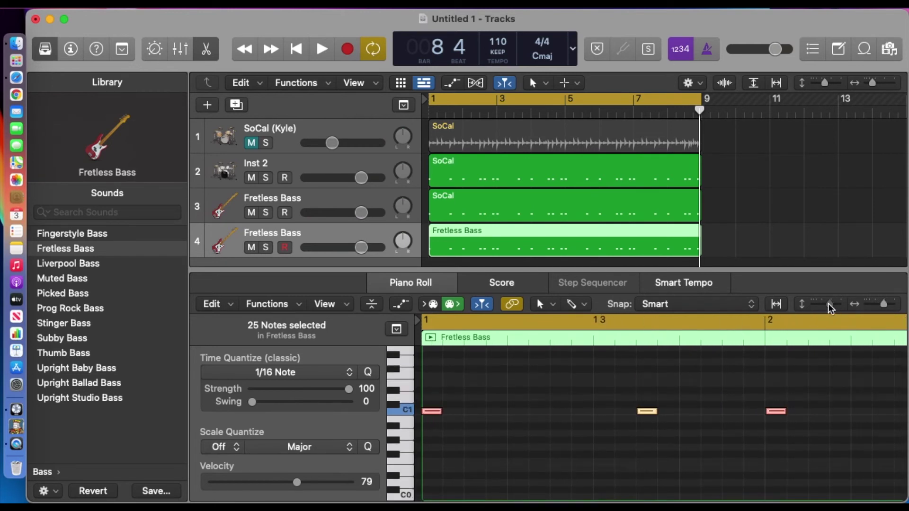
left_click_drag(831, 308, 825, 308)
left_click(442, 420)
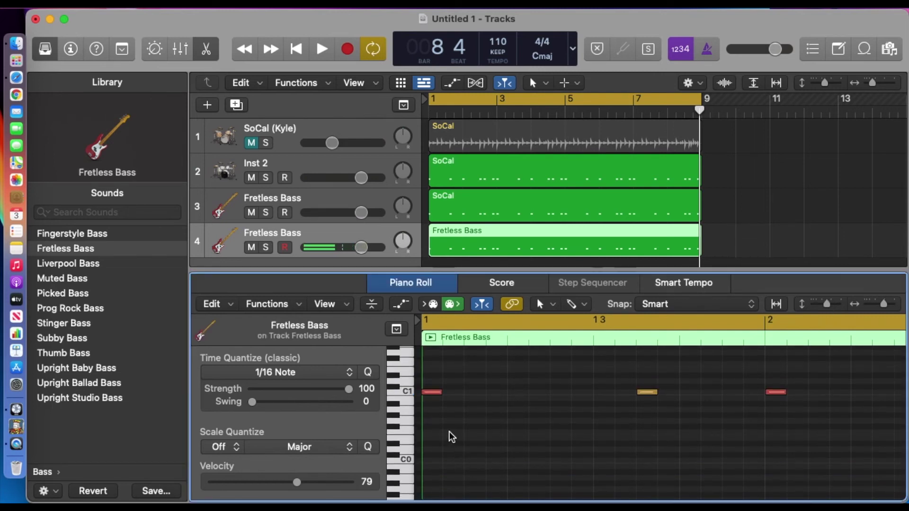
left_click(433, 392)
mouse_move(434, 394)
left_mouse_down()
mouse_move(436, 344)
mouse_move(432, 393)
mouse_move(432, 364)
mouse_move(432, 380)
left_mouse_up()
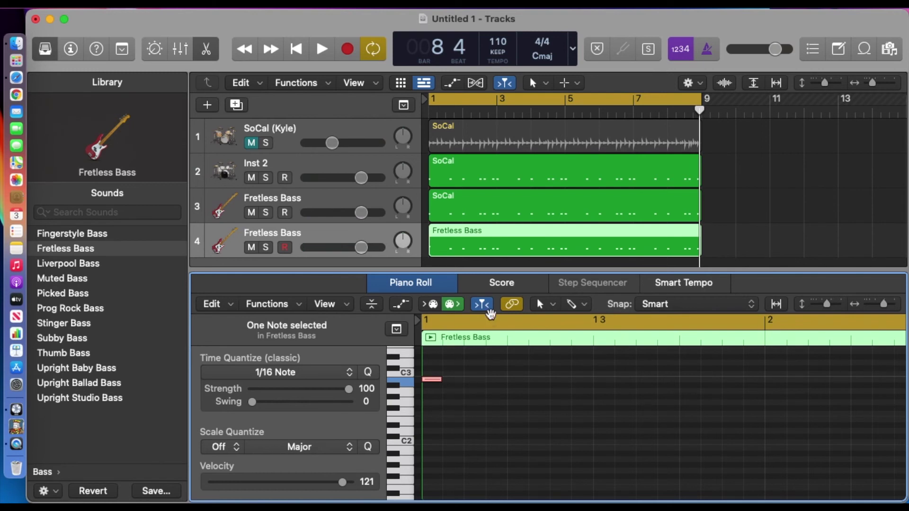
Delete the SoCal region on track 3 and remove the empty track.
left_click(334, 201)
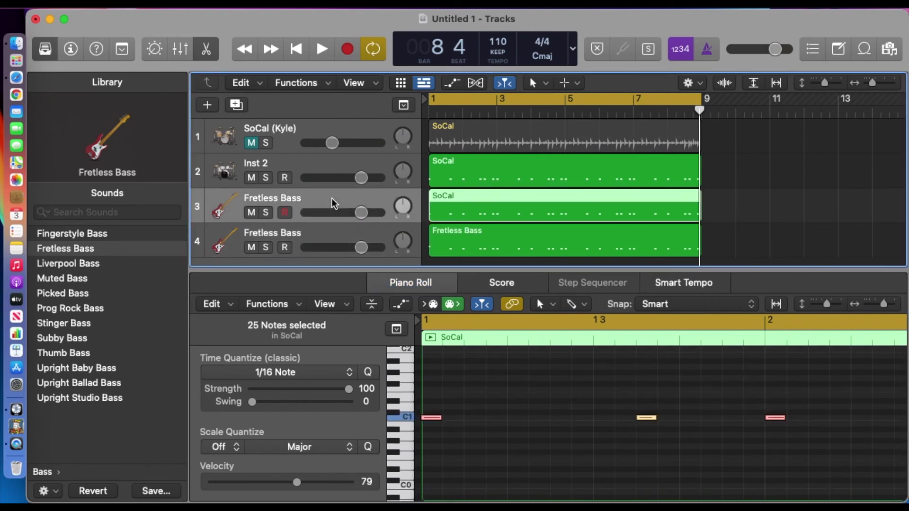
key("Delete")
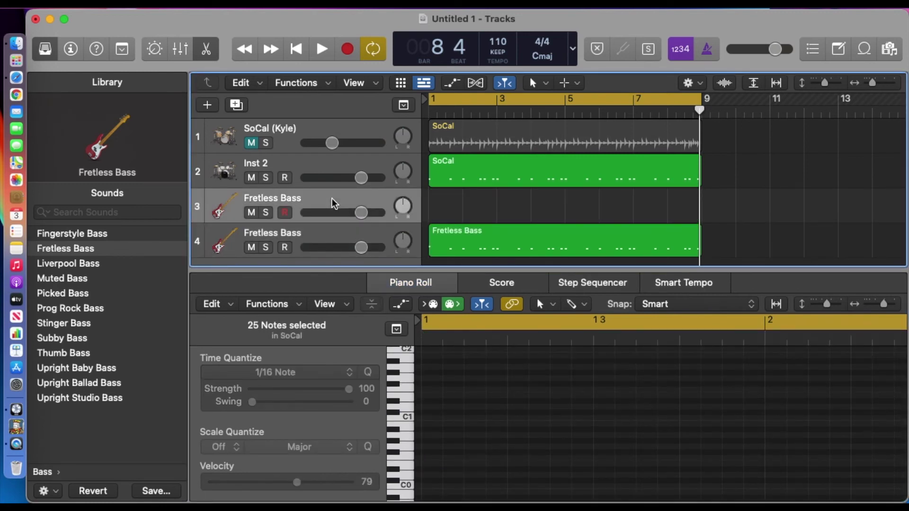
key("super+Delete")
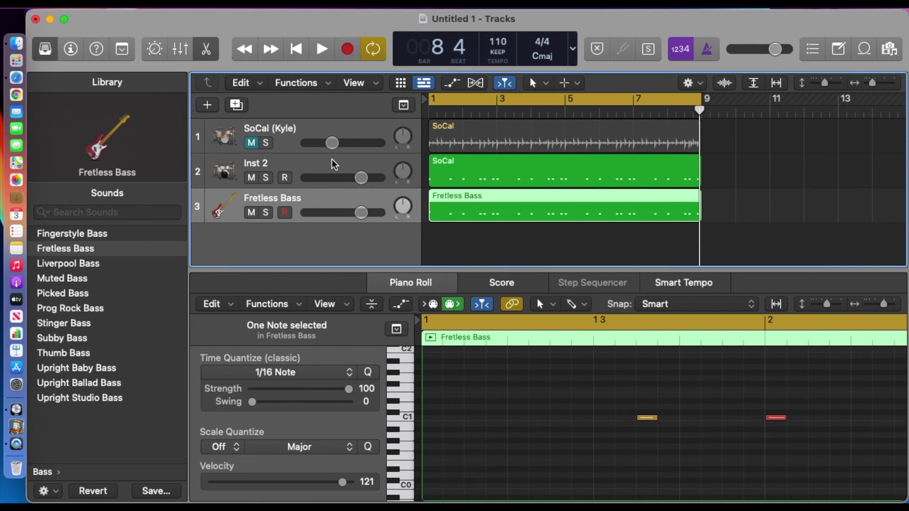
Remove the Inst 2 track with its SoCal region and unmute the SoCal (Kyle) drummer.
left_click(333, 164)
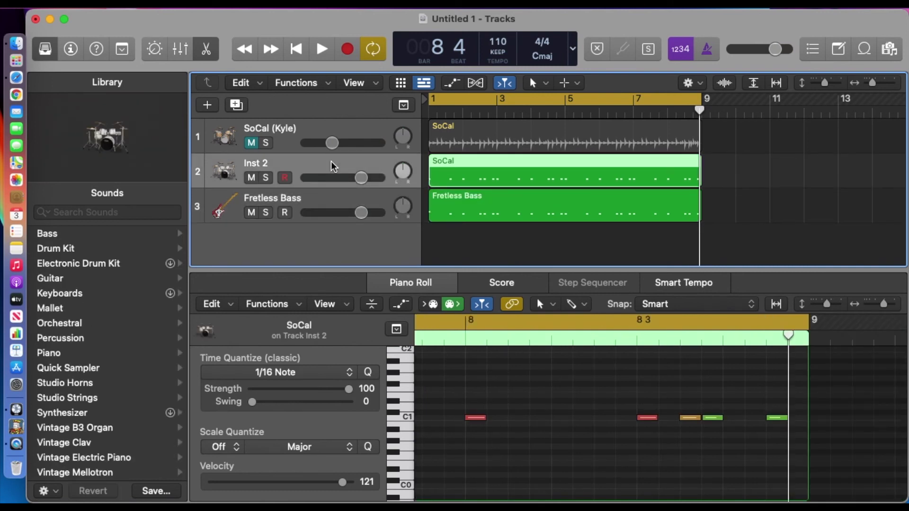
key("Delete")
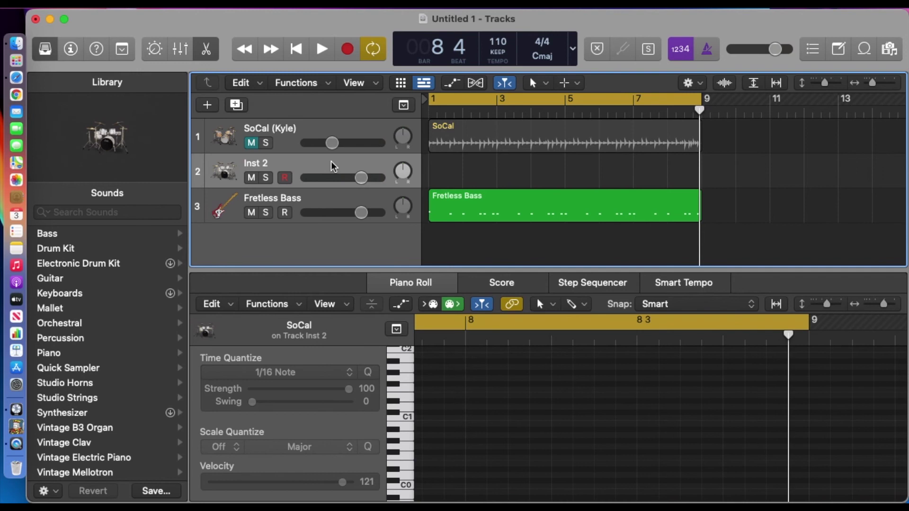
key("super+Delete")
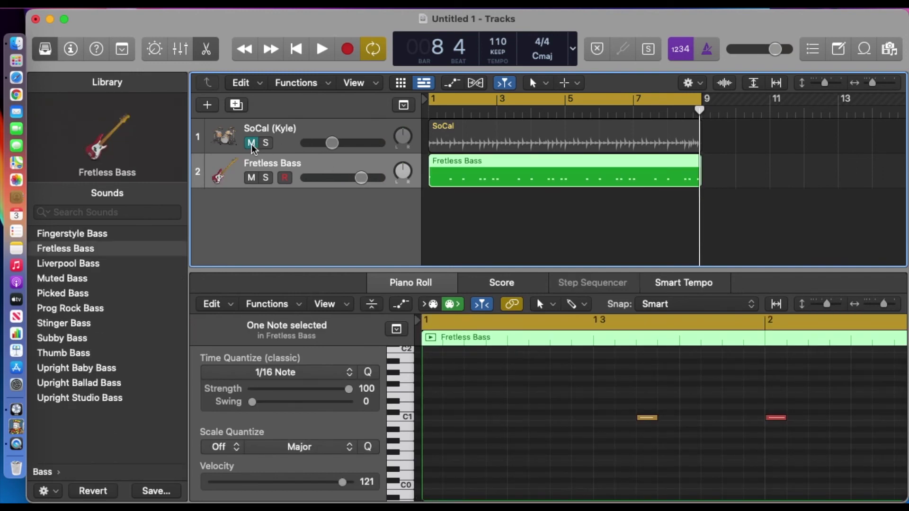
left_click(252, 144)
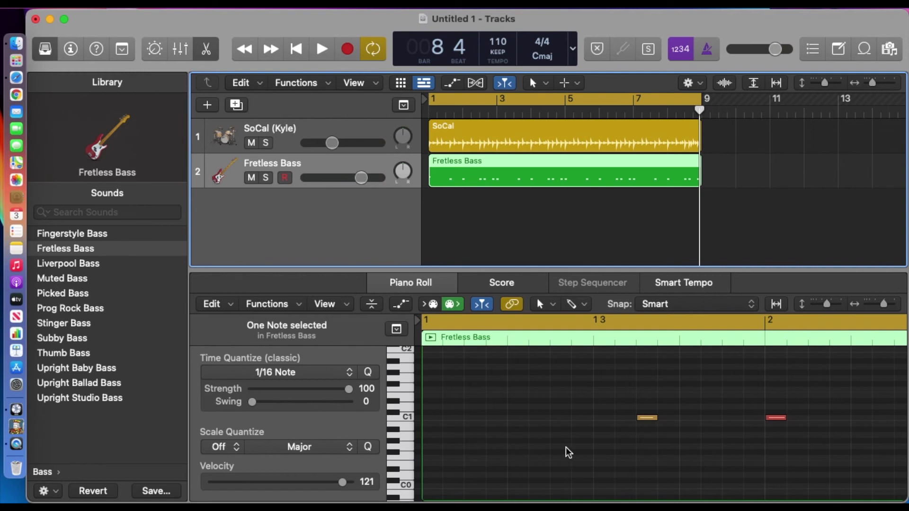
Select the 24 remaining C1 bass notes and raise them an octave to C2, then rewind.
left_click_drag(883, 304, 878, 304)
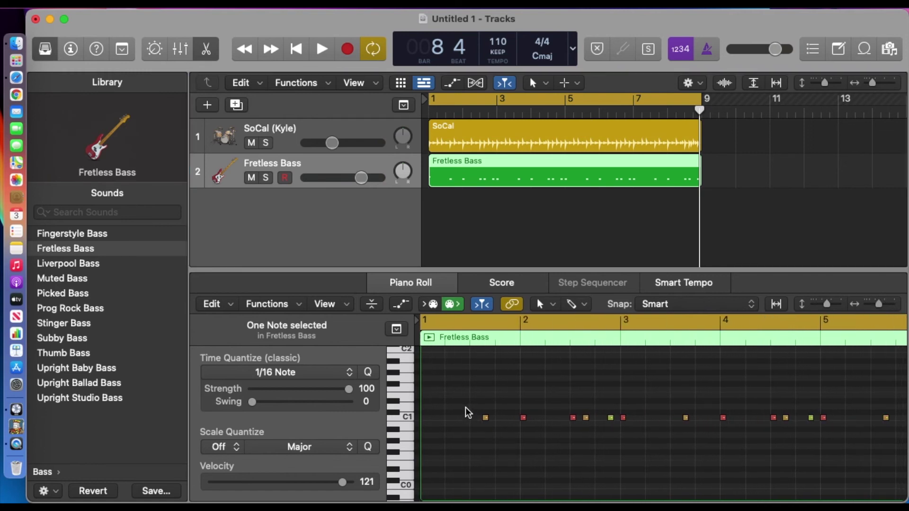
left_click_drag(448, 383, 573, 471)
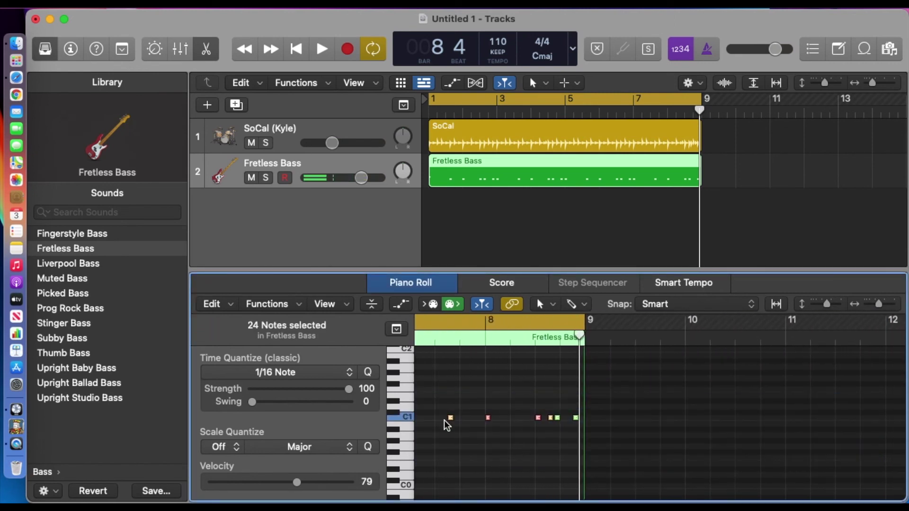
scroll(531, 439, "left", 15)
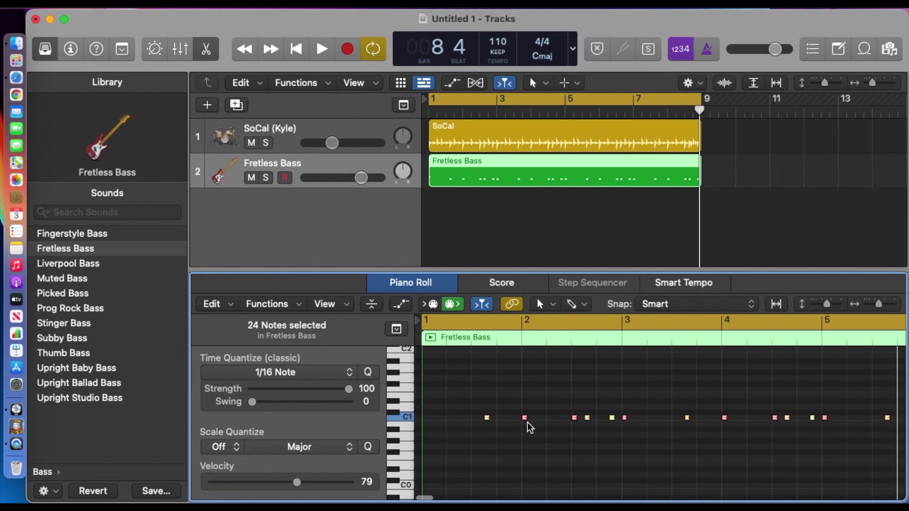
left_click_drag(524, 419, 529, 358)
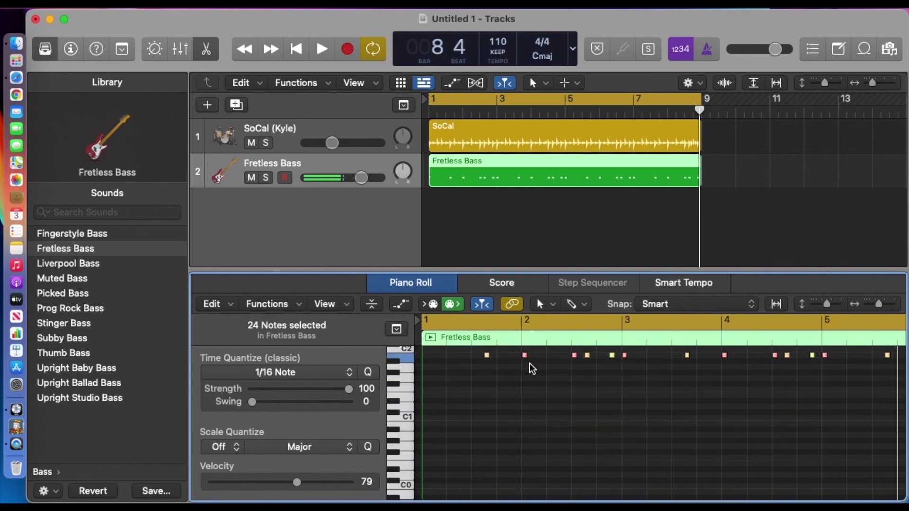
left_click(298, 49)
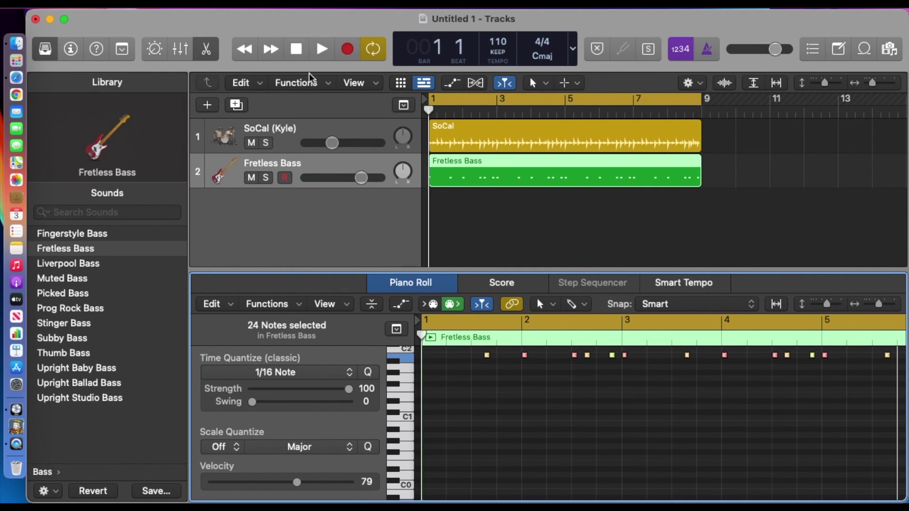
Play the drummer and raised Fretless Bass line through bar 8, then stop.
left_click(329, 58)
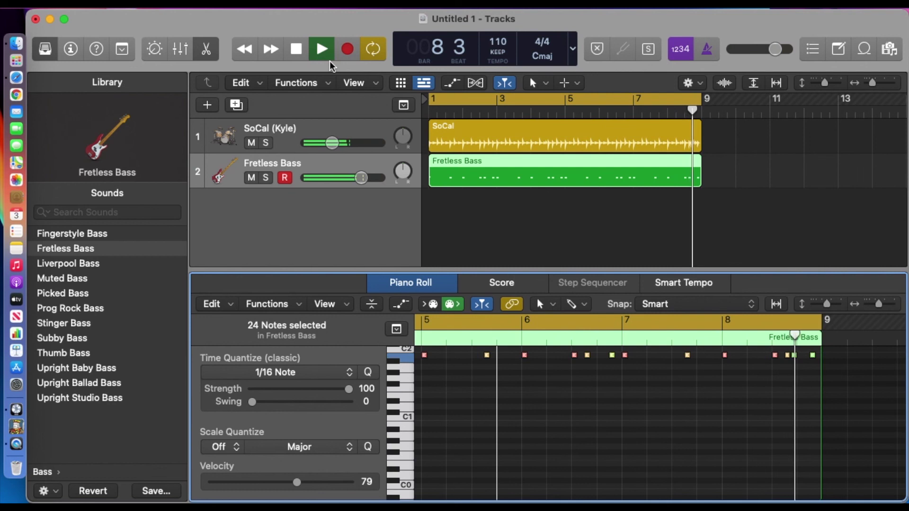
key("space")
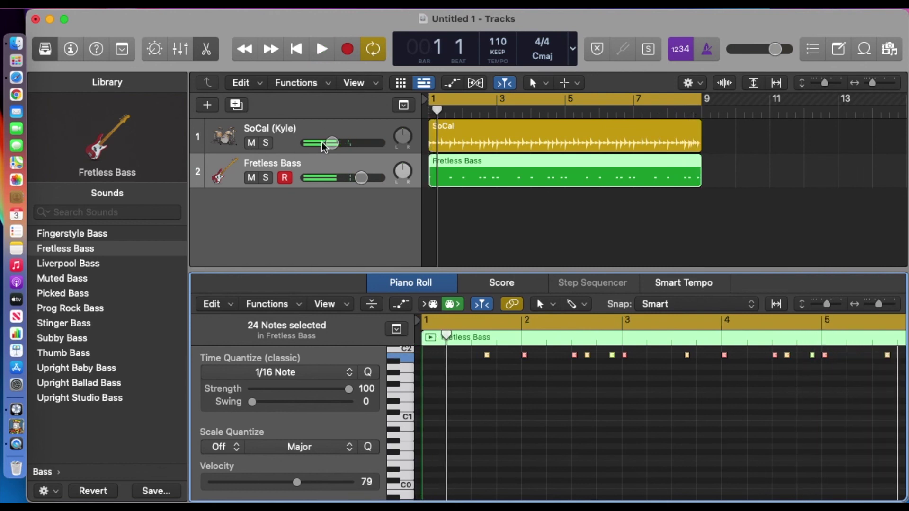